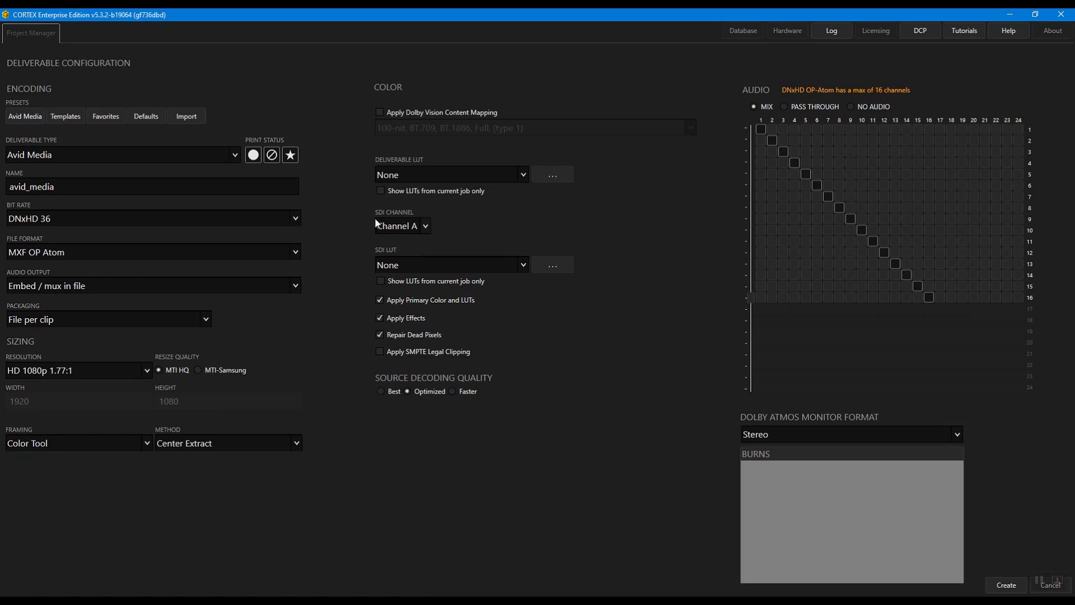
# Configure the deliverable as H.264 with the name vfx_ref and pass-through audio
pyautogui.click(234, 157)
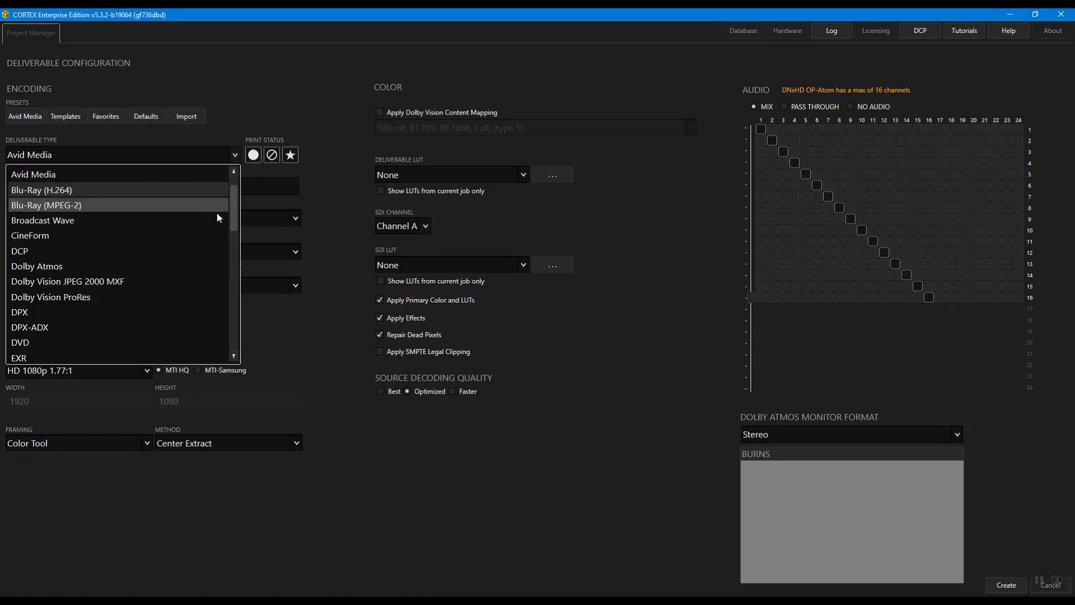
pyautogui.scroll(-3, 202, 221)
pyautogui.click(154, 266)
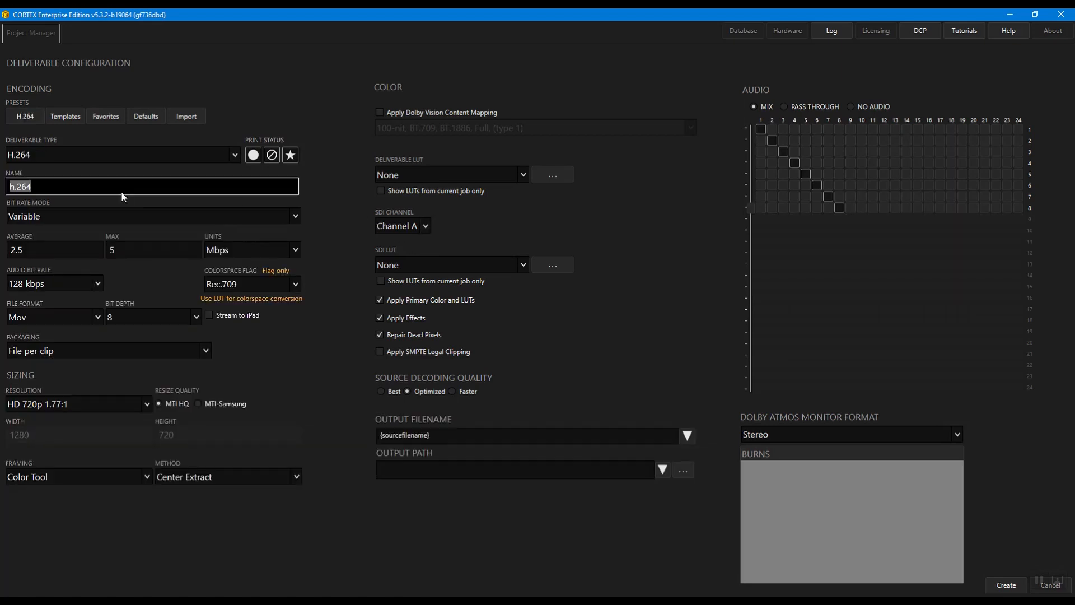
pyautogui.write('vfx_ref')
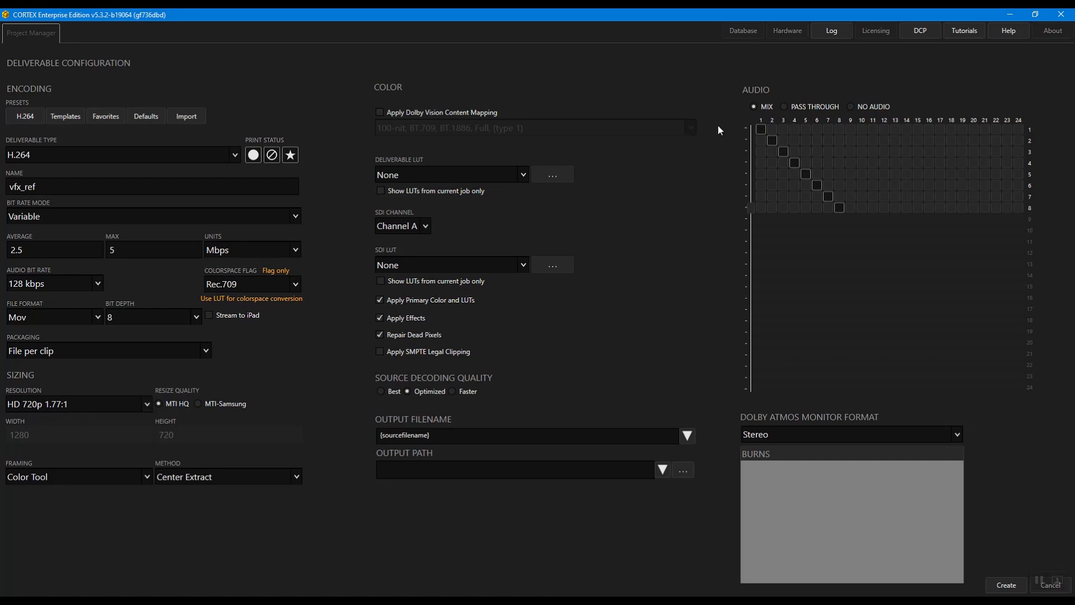
pyautogui.click(784, 107)
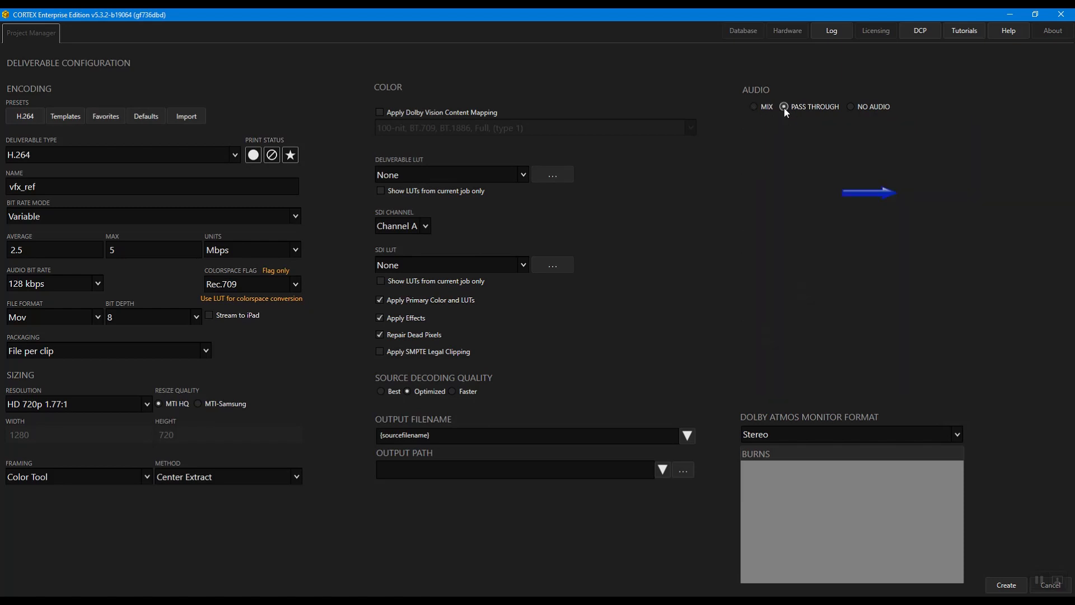
# Set the output filename to {sourcefilename}_{comment_first_word}
pyautogui.click(544, 433)
pyautogui.write('_')
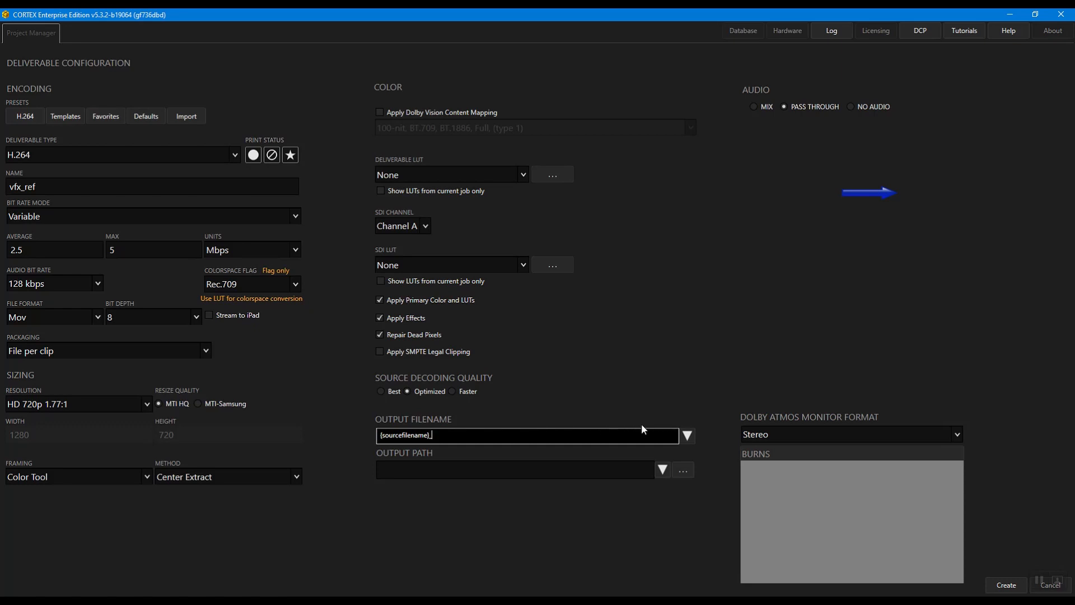
pyautogui.click(686, 437)
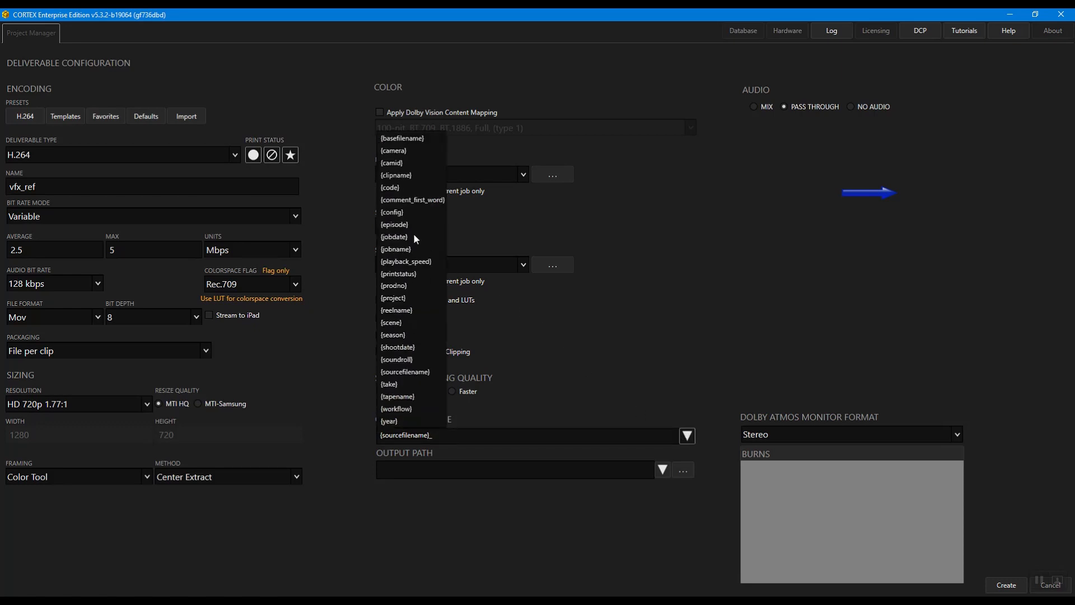
pyautogui.click(405, 200)
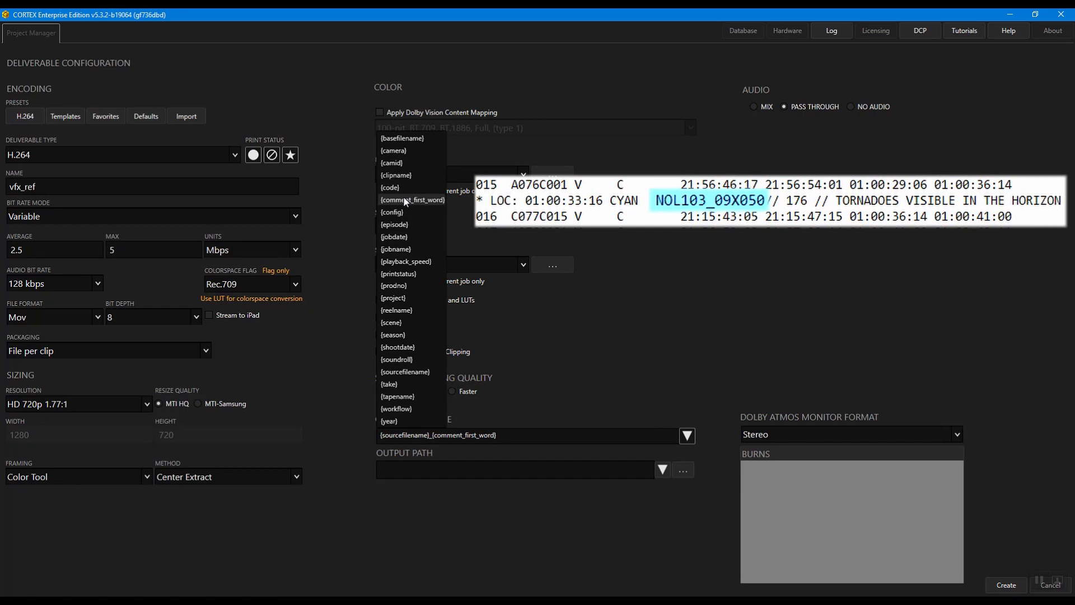
pyautogui.click(466, 201)
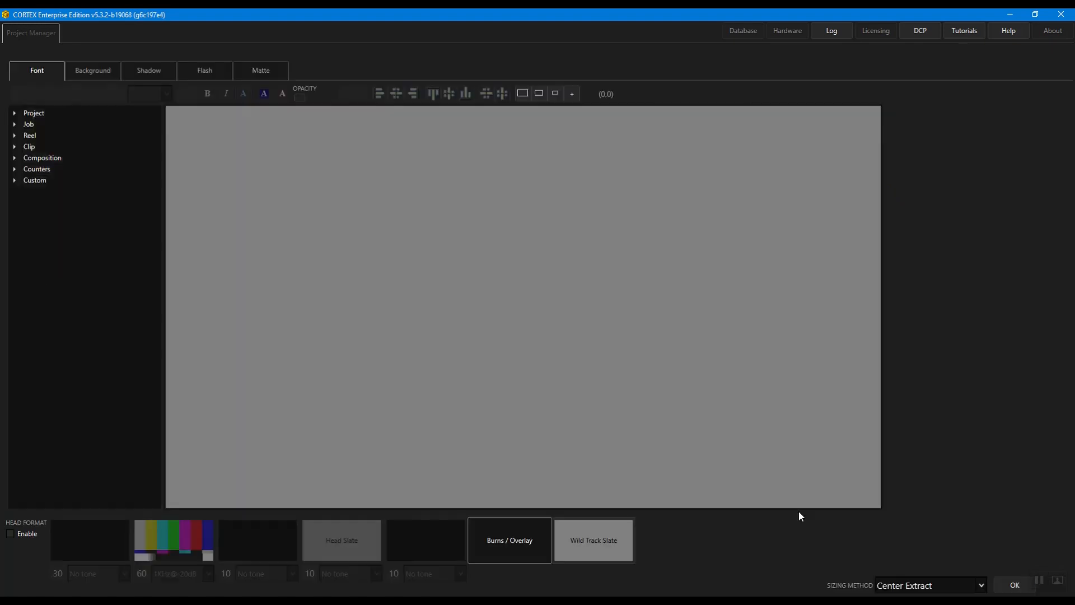
# Add a First Word of Comment burn near the top of the frame, centred horizontally and with a text shadow
pyautogui.click(15, 158)
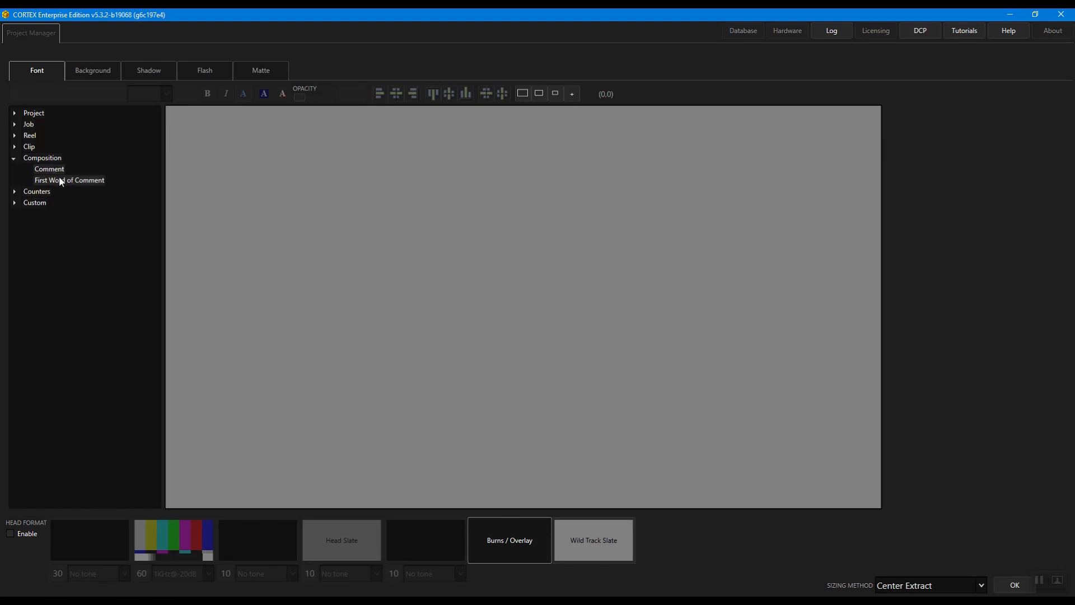
pyautogui.moveTo(64, 180); pyautogui.dragTo(448, 132)
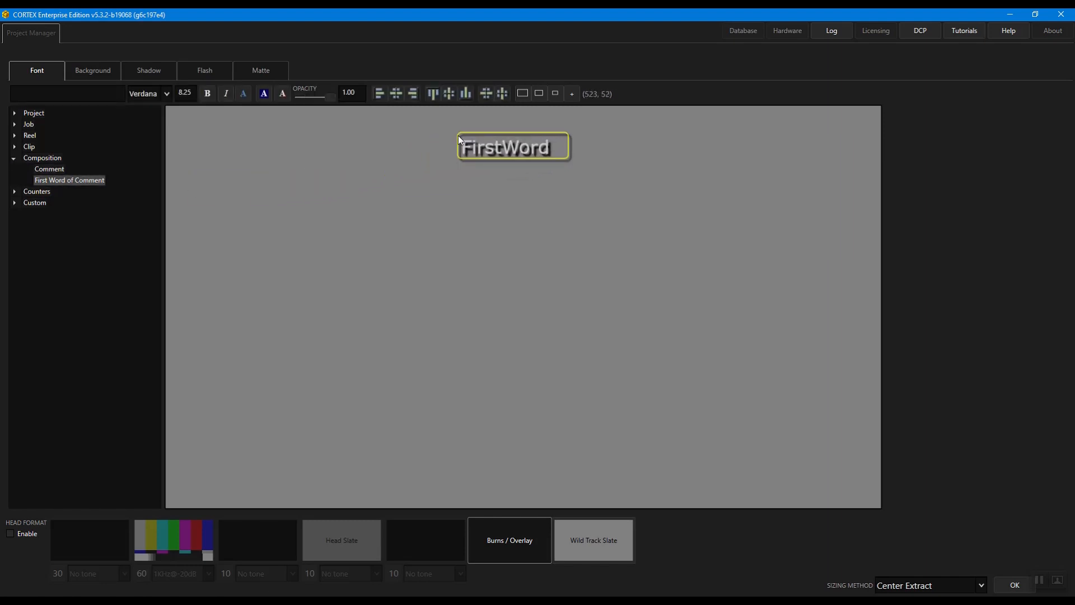
pyautogui.click(395, 94)
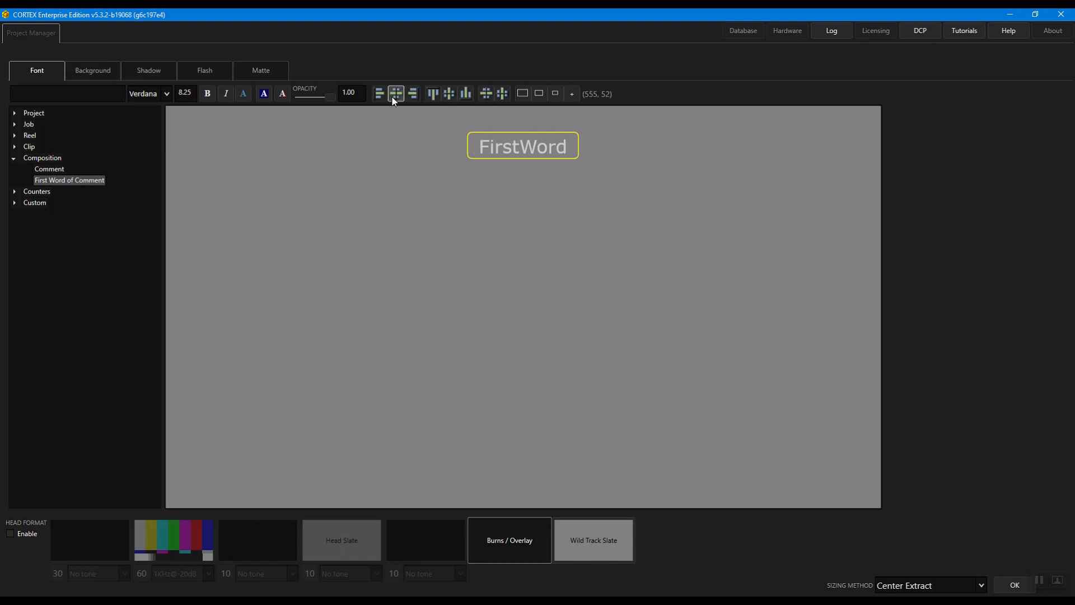
pyautogui.click(285, 95)
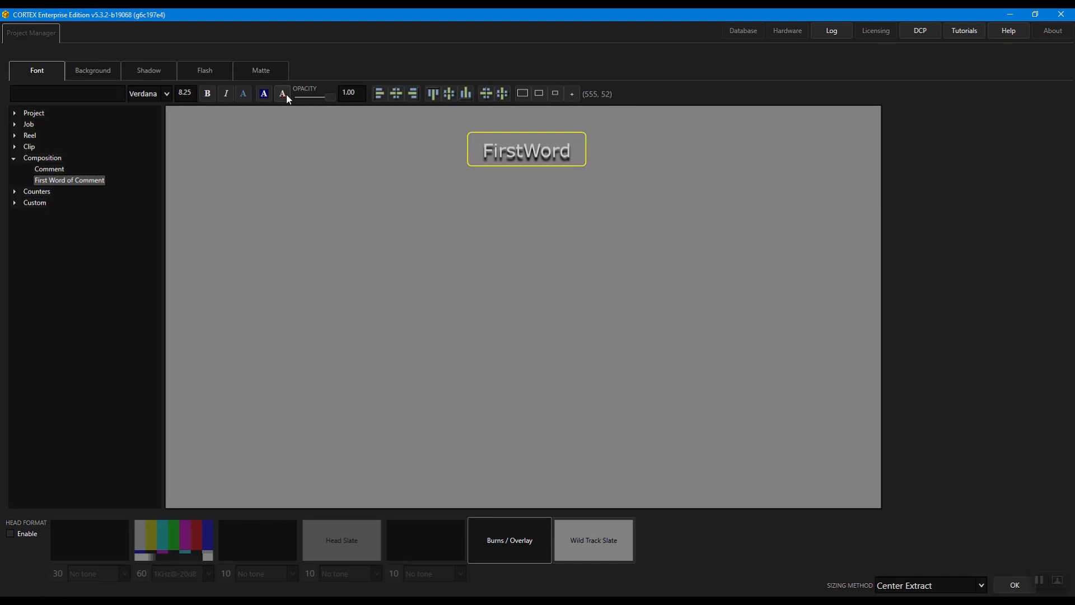
# Add a shadowed Comment burn at font size 6 near the frame's lower-left corner and accept the burn layout
pyautogui.click(50, 169)
pyautogui.moveTo(50, 168); pyautogui.dragTo(187, 471)
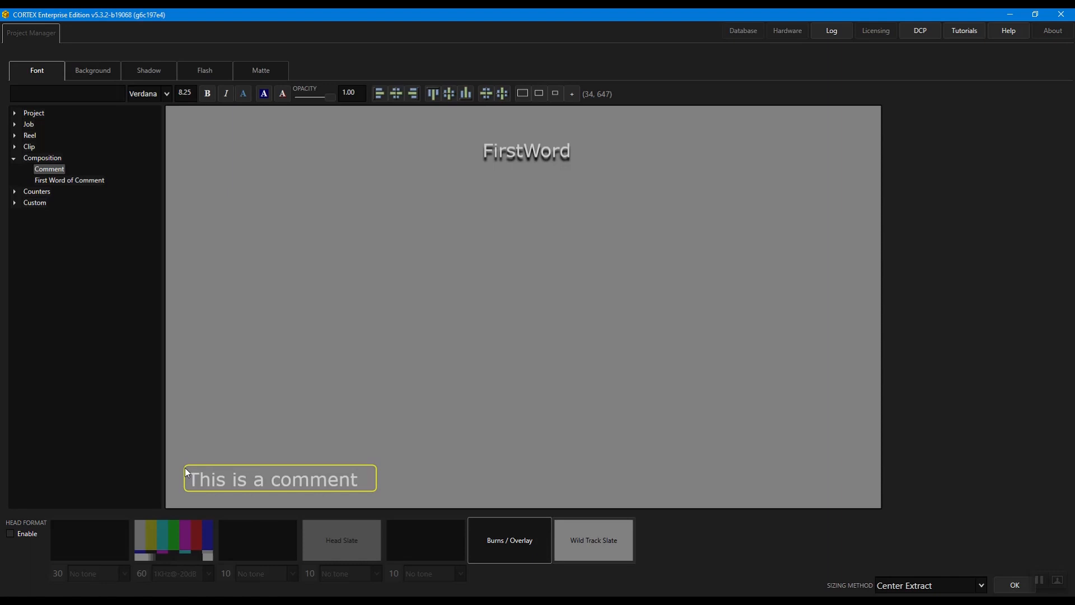
pyautogui.click(186, 93)
pyautogui.write('6')
pyautogui.press('Return')
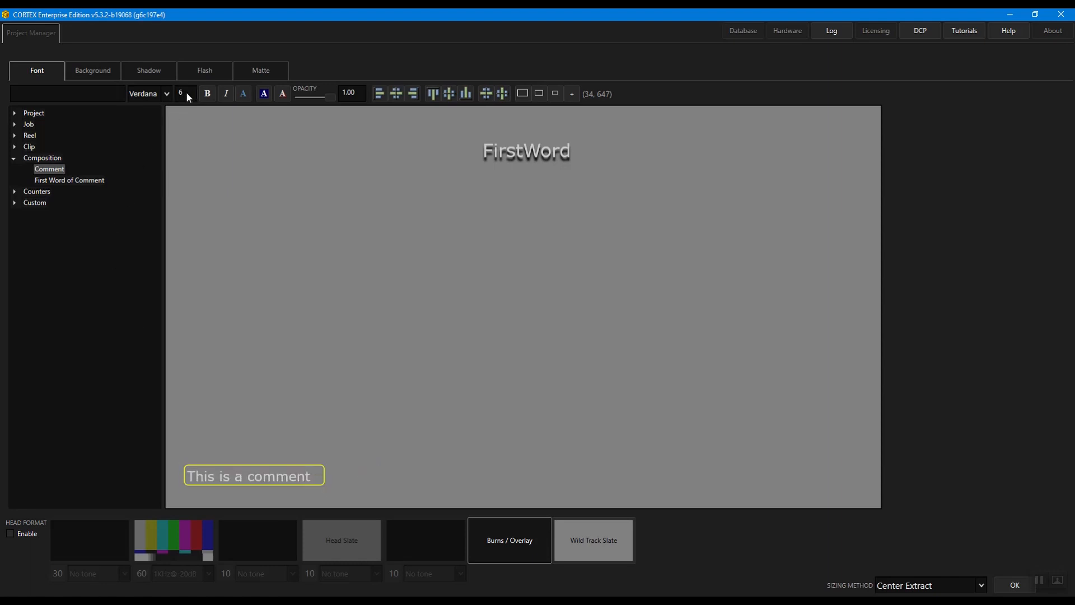
pyautogui.click(281, 94)
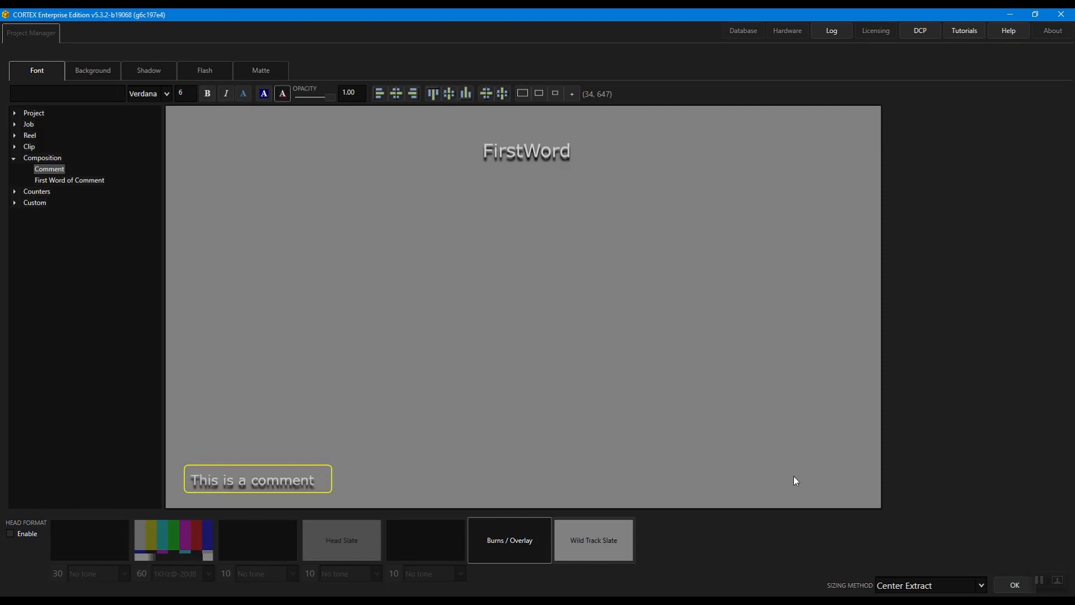
pyautogui.click(1011, 584)
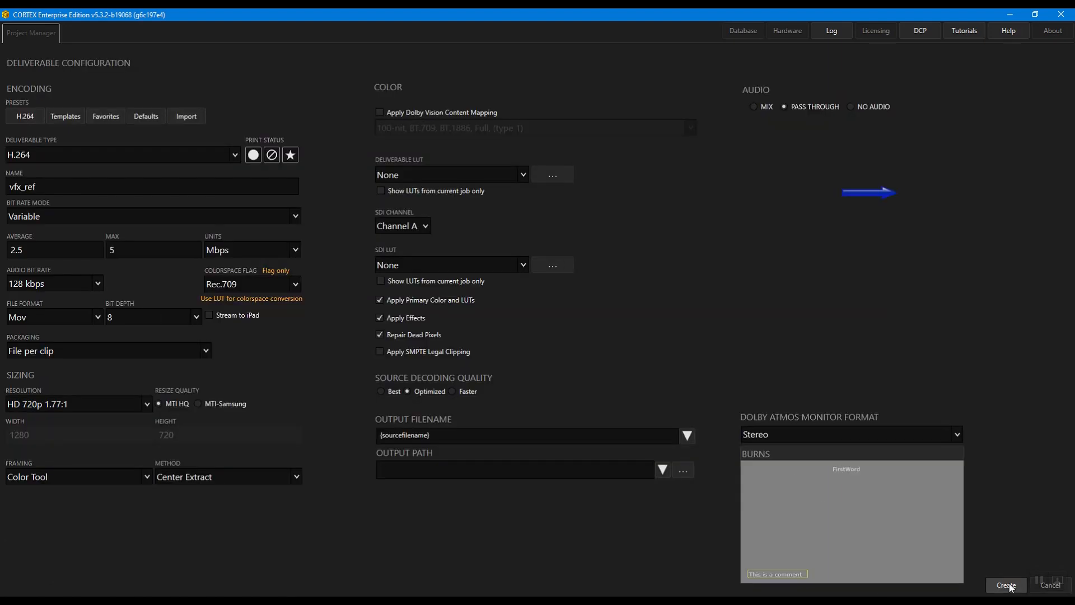
# Create the vfx_ref deliverable and a new job named 2020_12_10 under the VFX_Reference workflow
pyautogui.click(1006, 585)
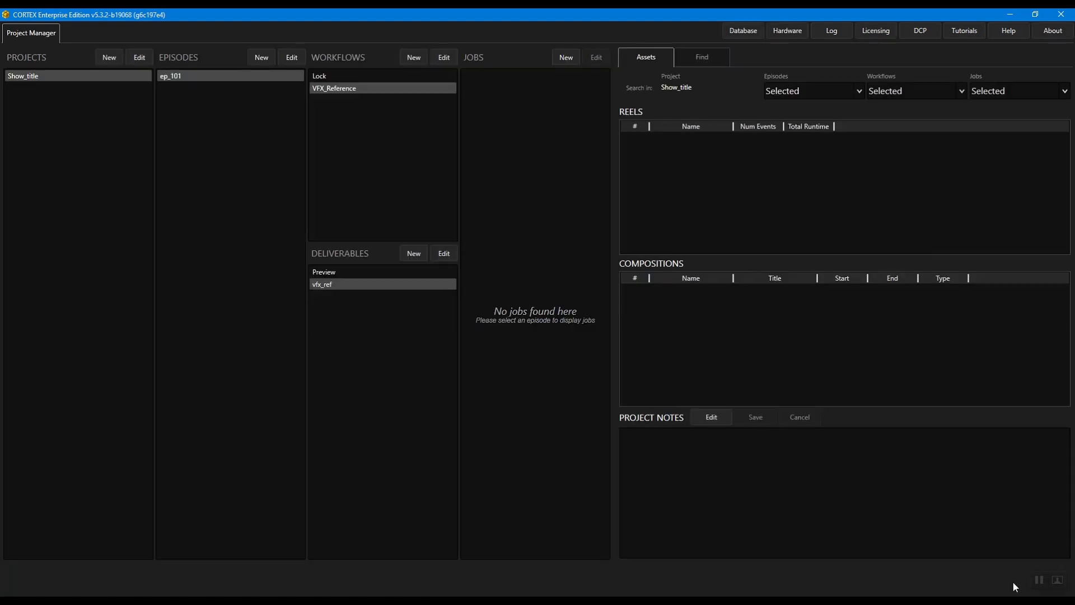
pyautogui.click(570, 56)
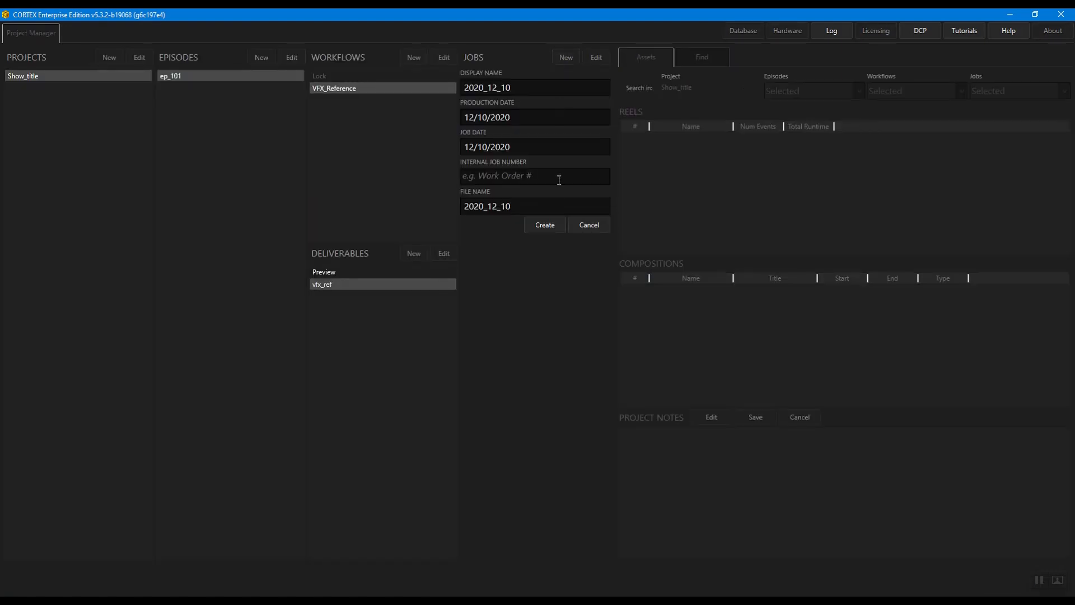
pyautogui.click(545, 224)
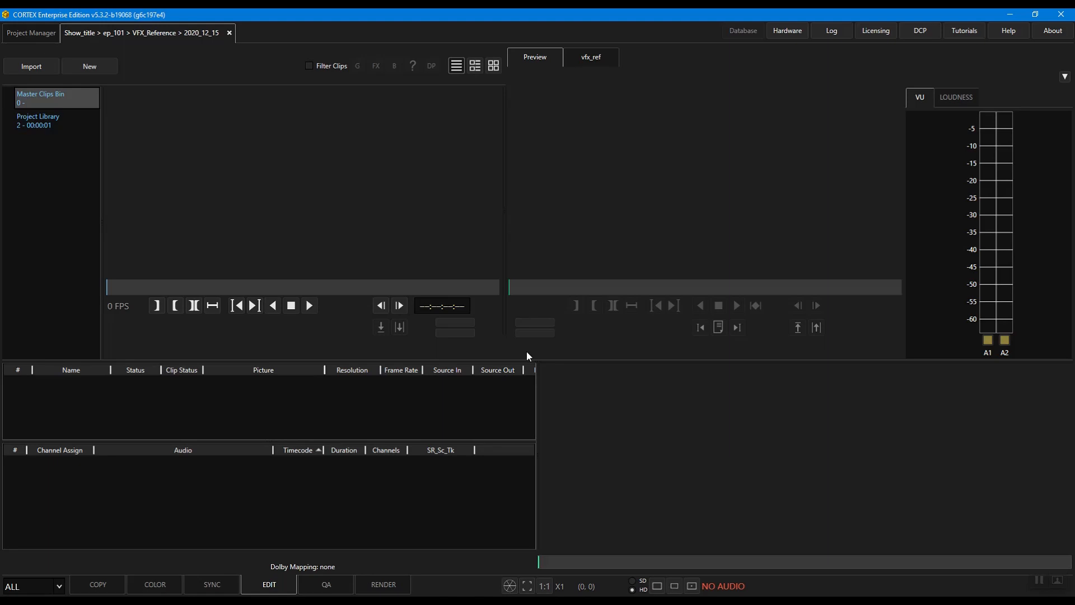
# Import the media file act_2_sc_9.mov from the vfx_ref_pull folder into the master clips bin
pyautogui.click(32, 67)
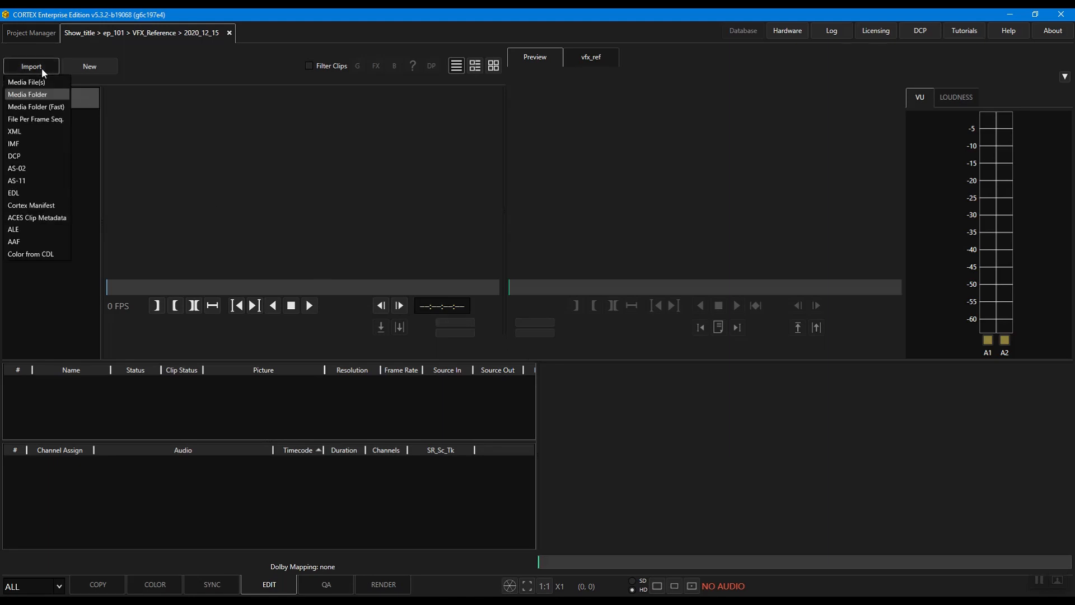
pyautogui.click(42, 79)
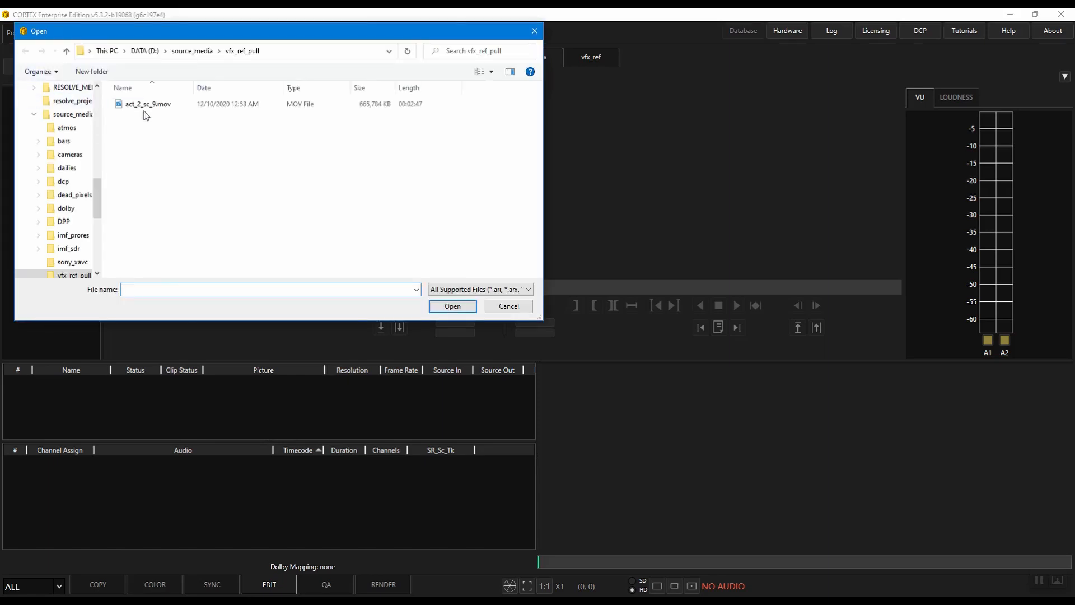
pyautogui.click(146, 105)
pyautogui.click(446, 305)
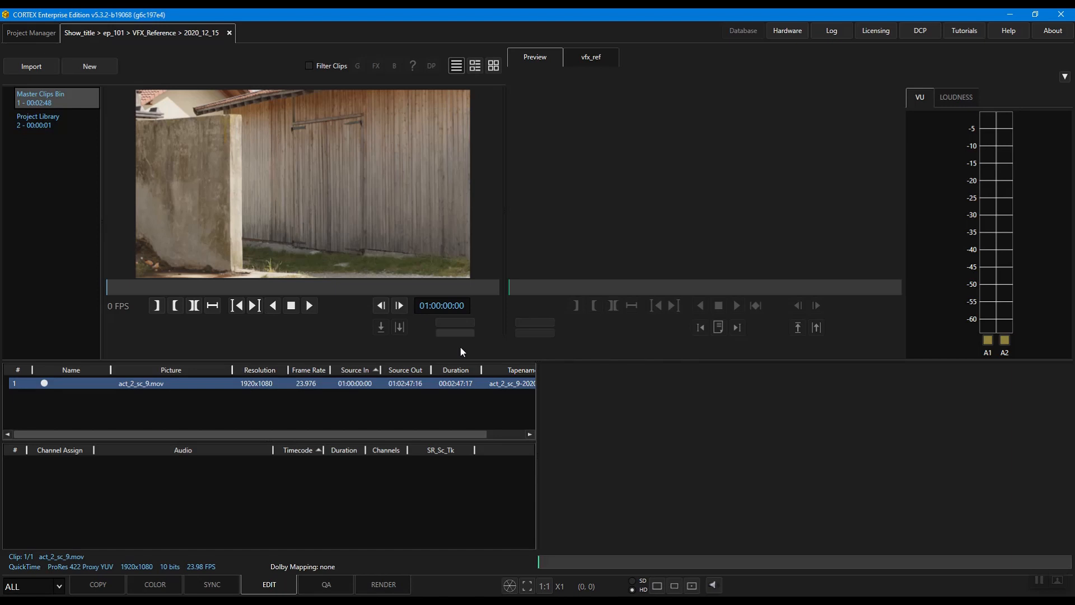
# Generate an auto-composition from the act_2_sc_9.mov clip using ACT 2 SCENE 9-13.NoGroups.Copy.01.edl
pyautogui.rightClick(366, 381)
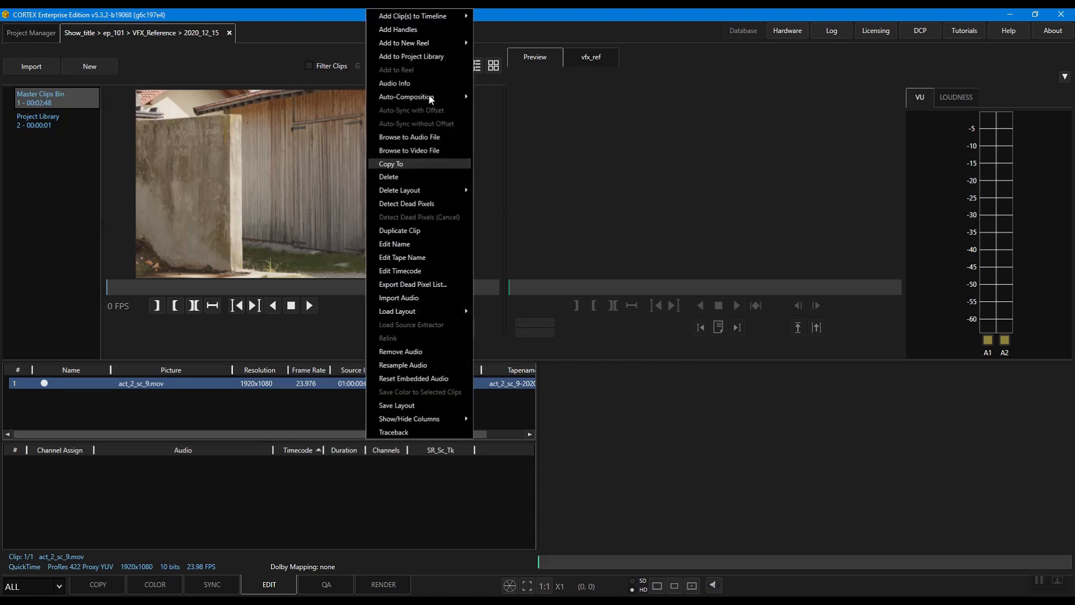
pyautogui.moveTo(431, 99)
pyautogui.click(487, 112)
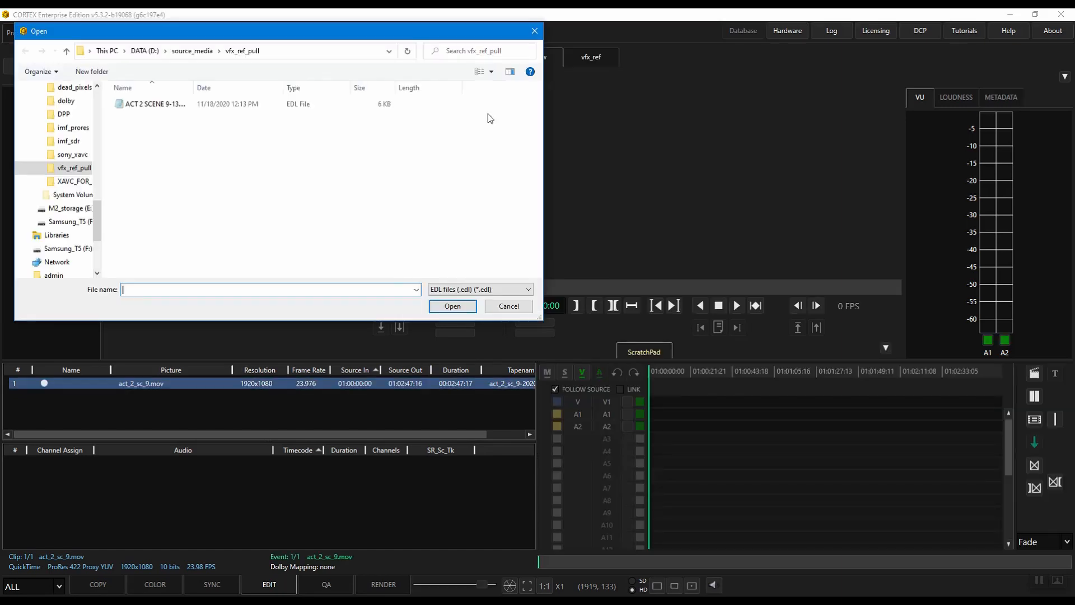
pyautogui.click(193, 110)
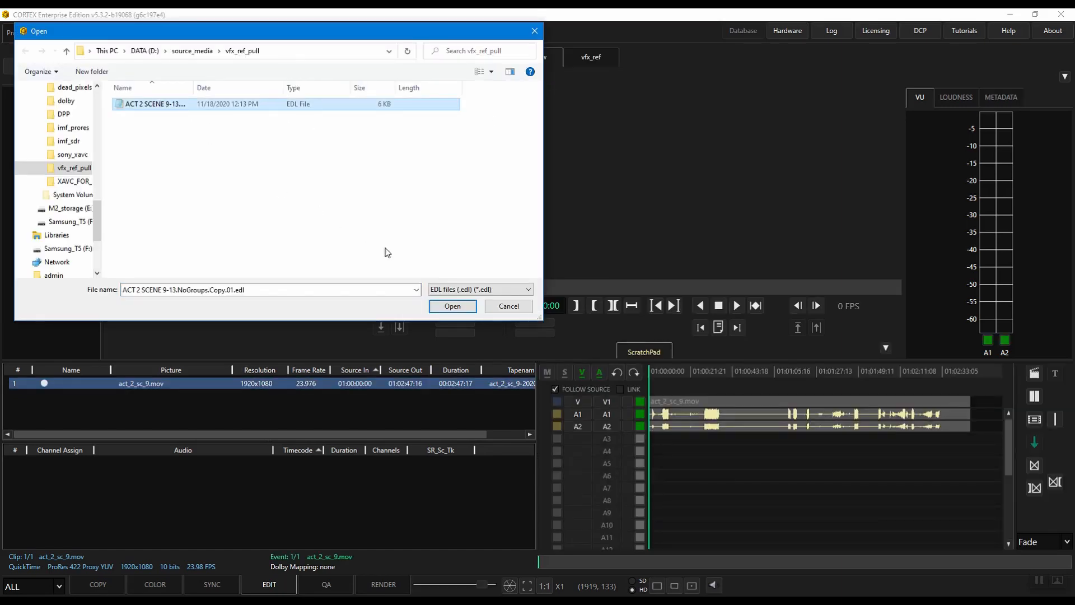
pyautogui.click(450, 307)
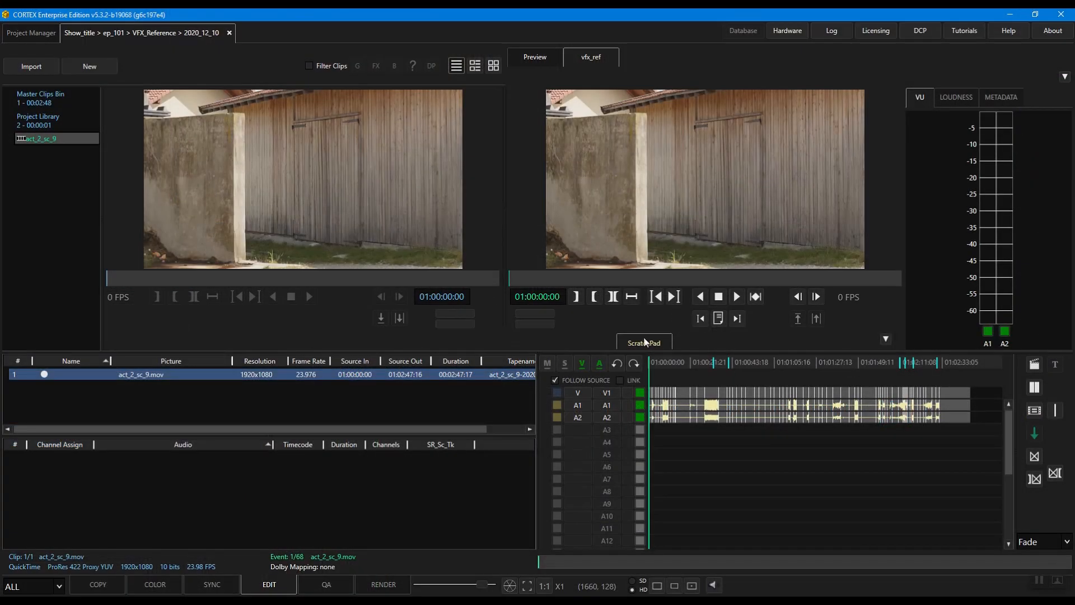
# Create the composition reel act_2_sc_9_reel for the vfx_ref deliverable with 4-frame handles and no reports
pyautogui.click(89, 67)
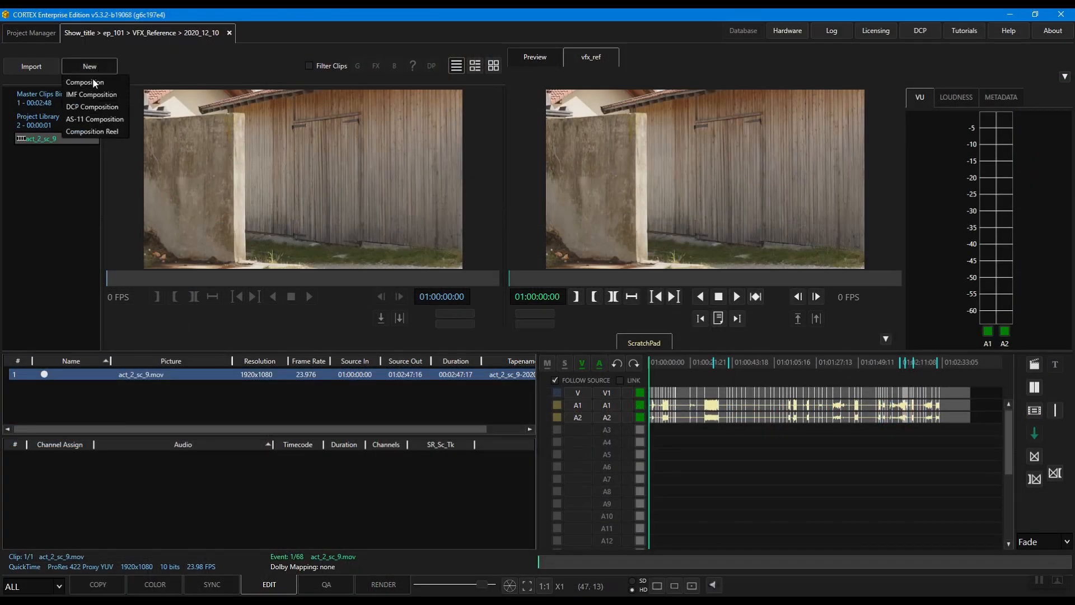
pyautogui.click(96, 132)
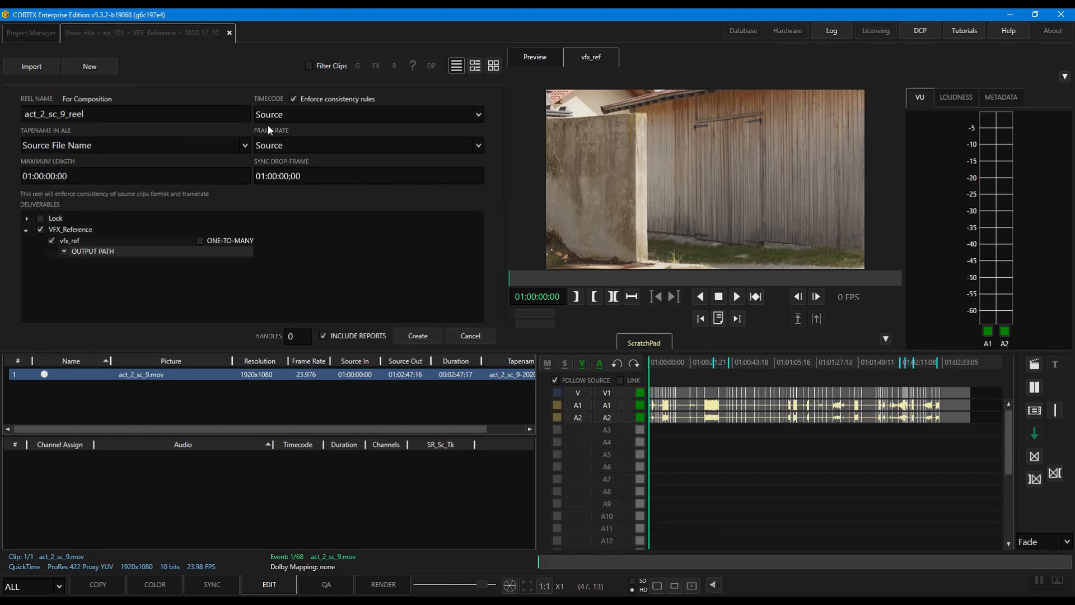
pyautogui.click(304, 334)
pyautogui.write('4')
pyautogui.click(323, 335)
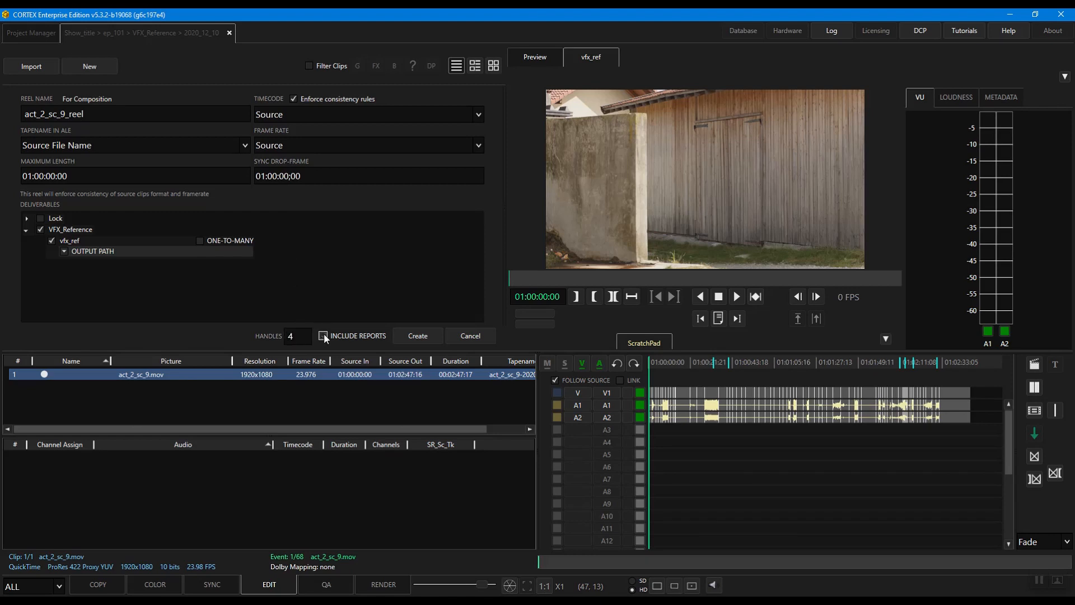
pyautogui.click(411, 335)
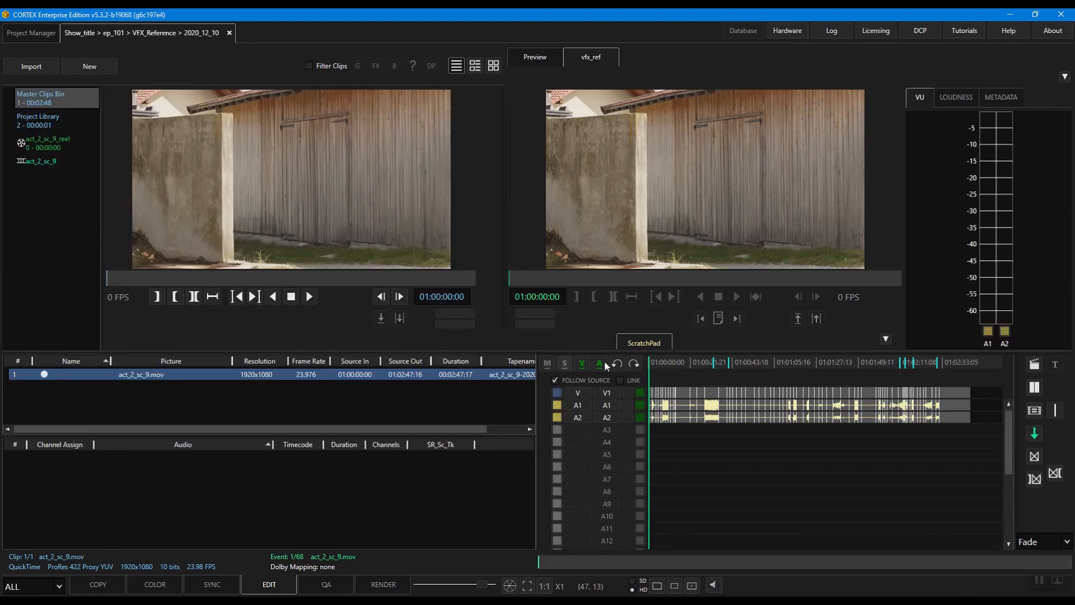
# Mark the in and out points of the NOL103_09X050 event on the timeline and add it to the composition reel
pyautogui.click(709, 365)
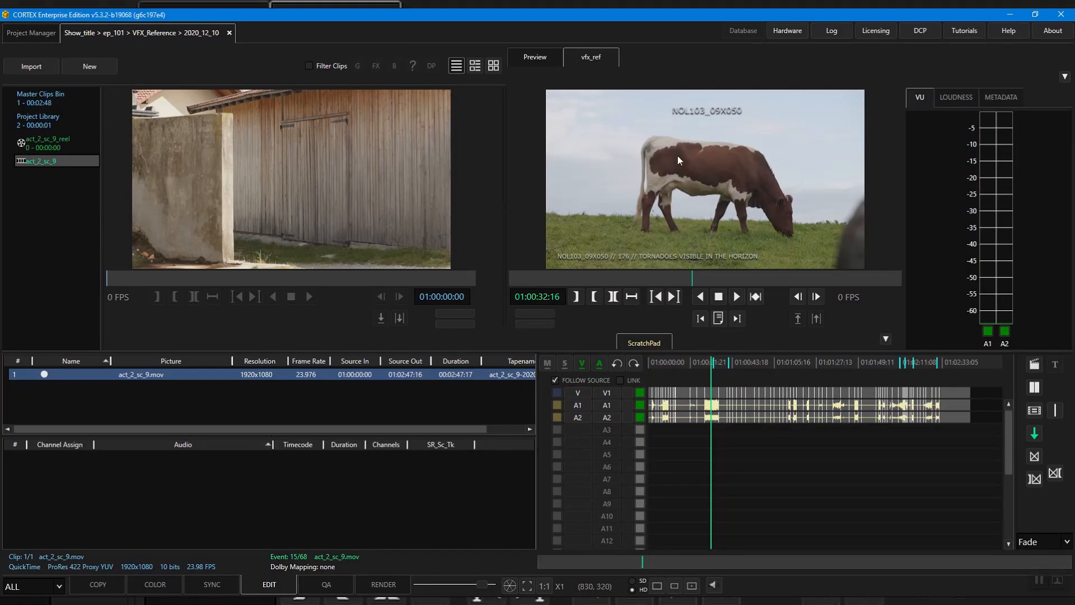
pyautogui.click(616, 296)
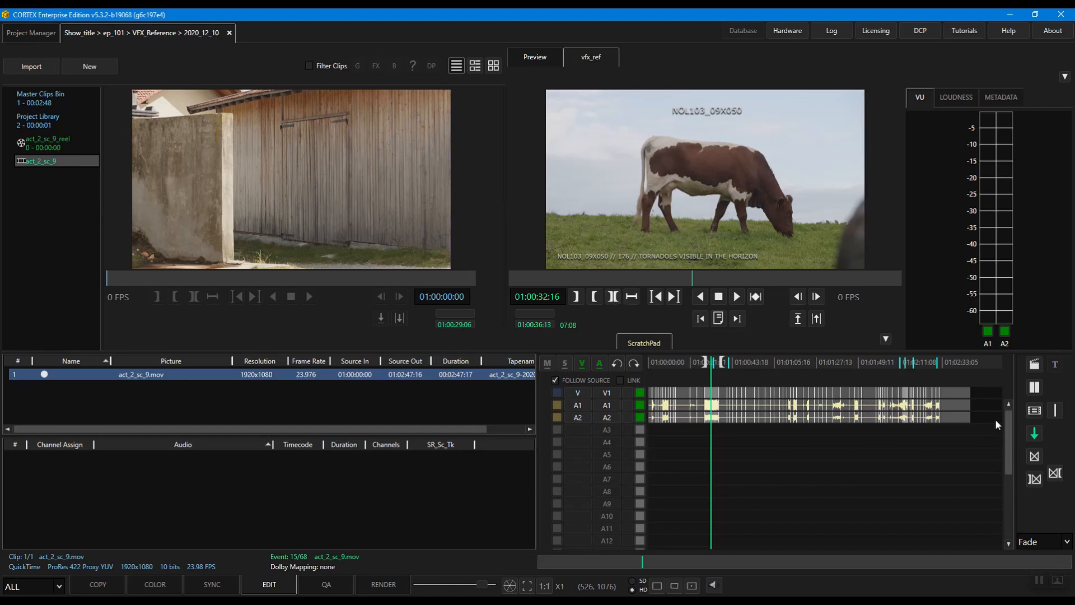
pyautogui.click(1035, 432)
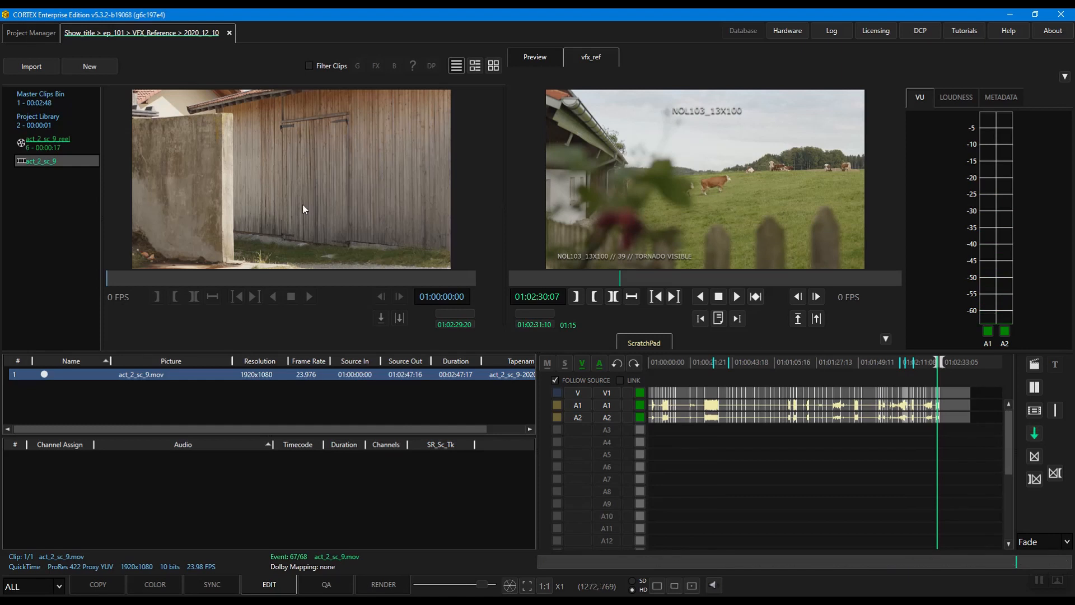
# Open the event list of act_2_sc_9_reel and close the reel
pyautogui.click(17, 143)
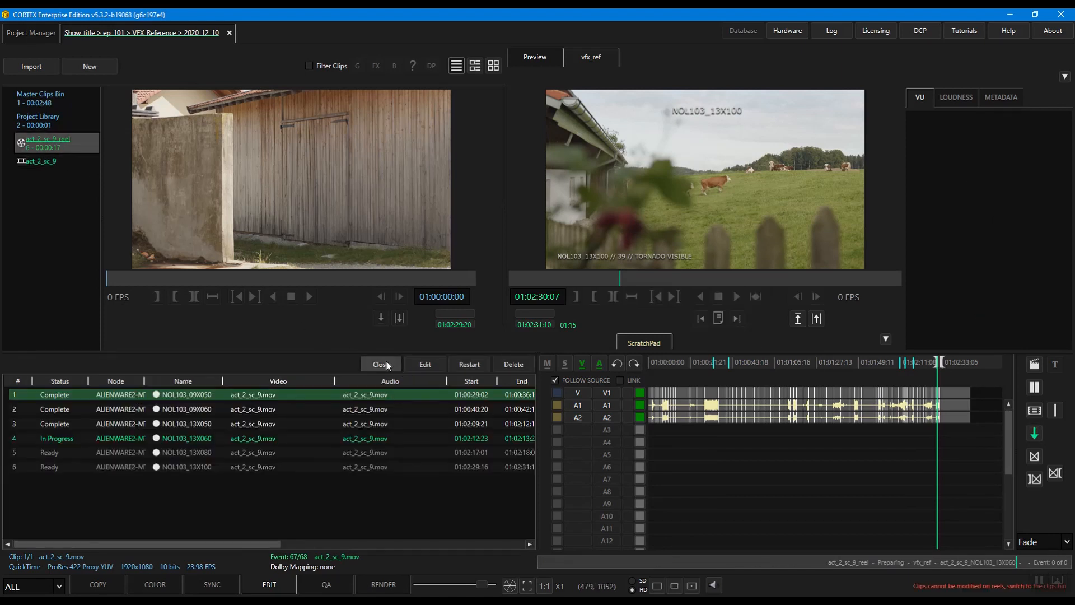
pyautogui.click(380, 364)
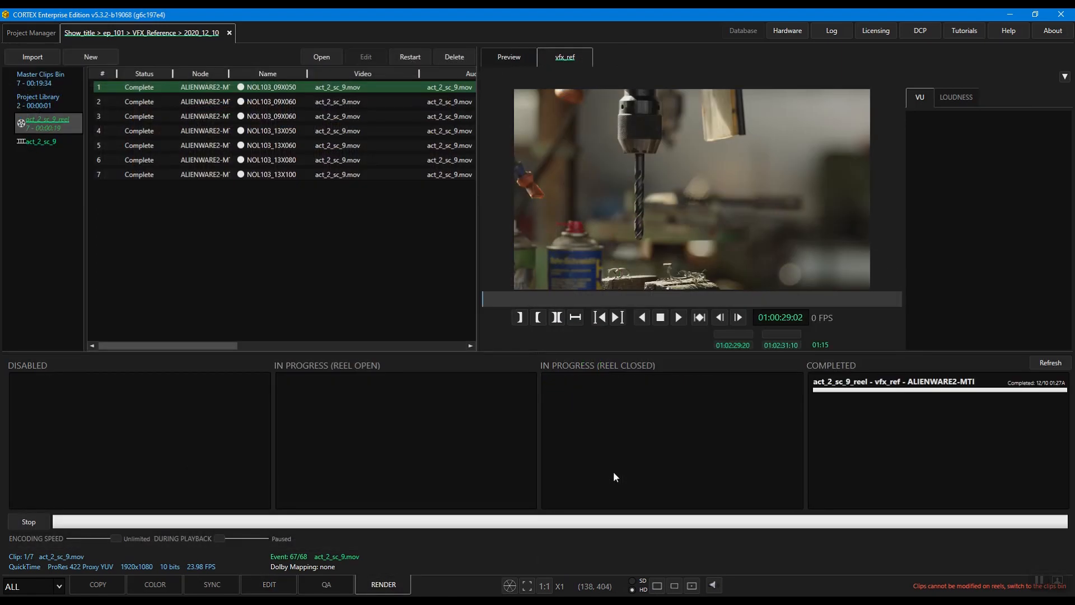
# Open the containing folder of the completed act_2_sc_9_reel render and import the render into a new job
pyautogui.rightClick(876, 380)
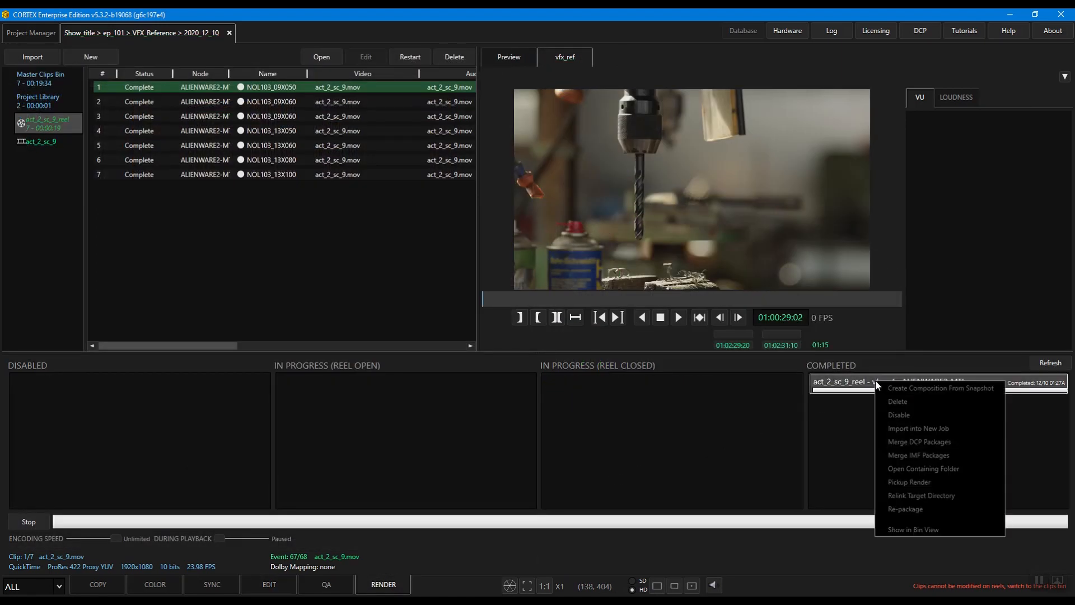
pyautogui.click(899, 469)
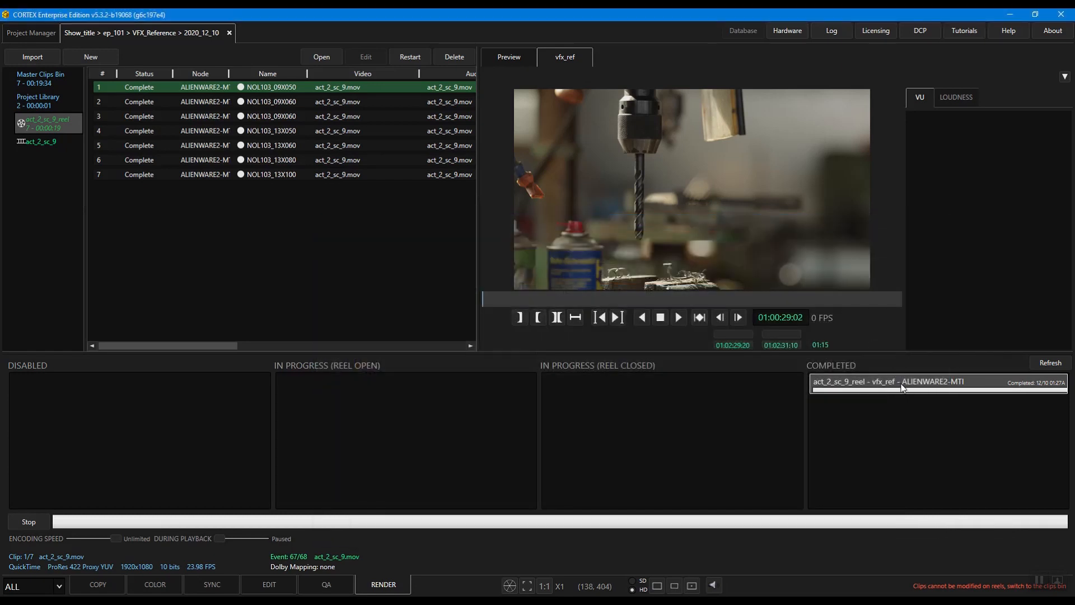
pyautogui.rightClick(902, 388)
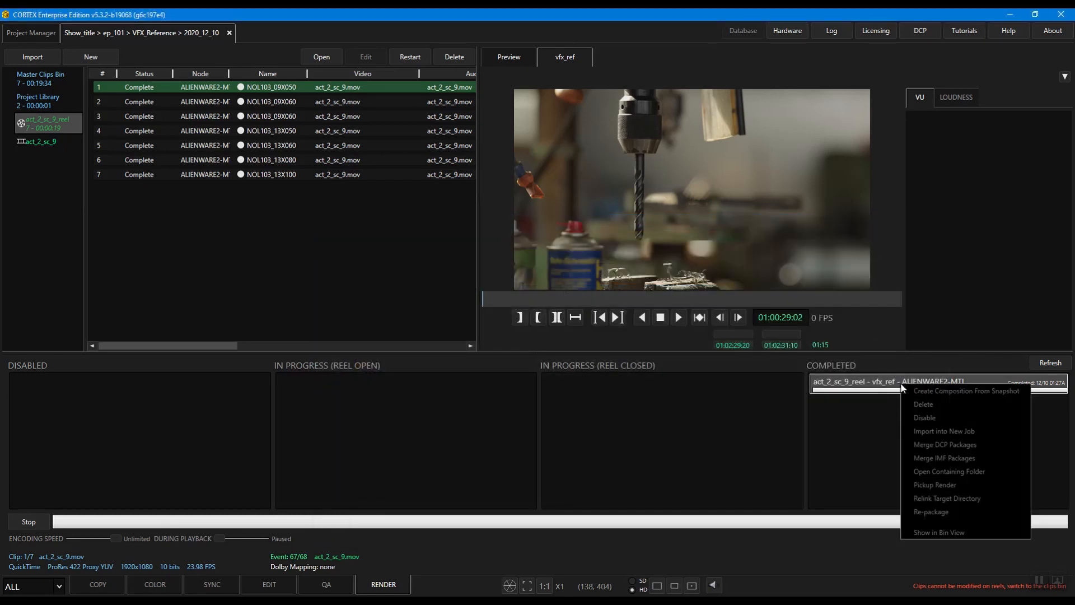
pyautogui.click(926, 432)
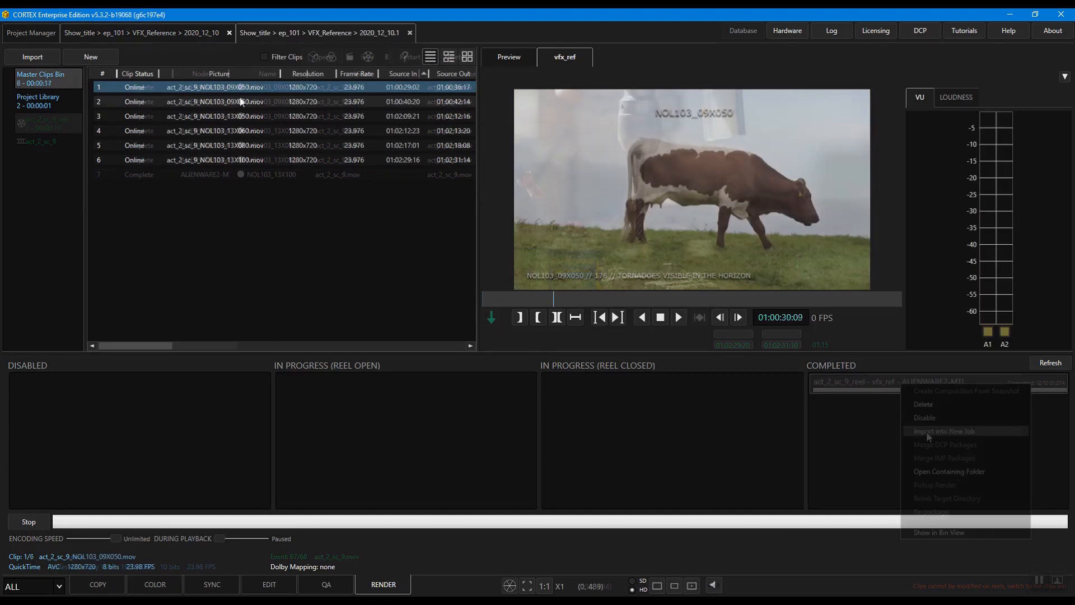
# Preview the comment burn-ins on the imported NOL103_09X060, NOL103_13X050 and NOL103_13X060 clips
pyautogui.click(239, 102)
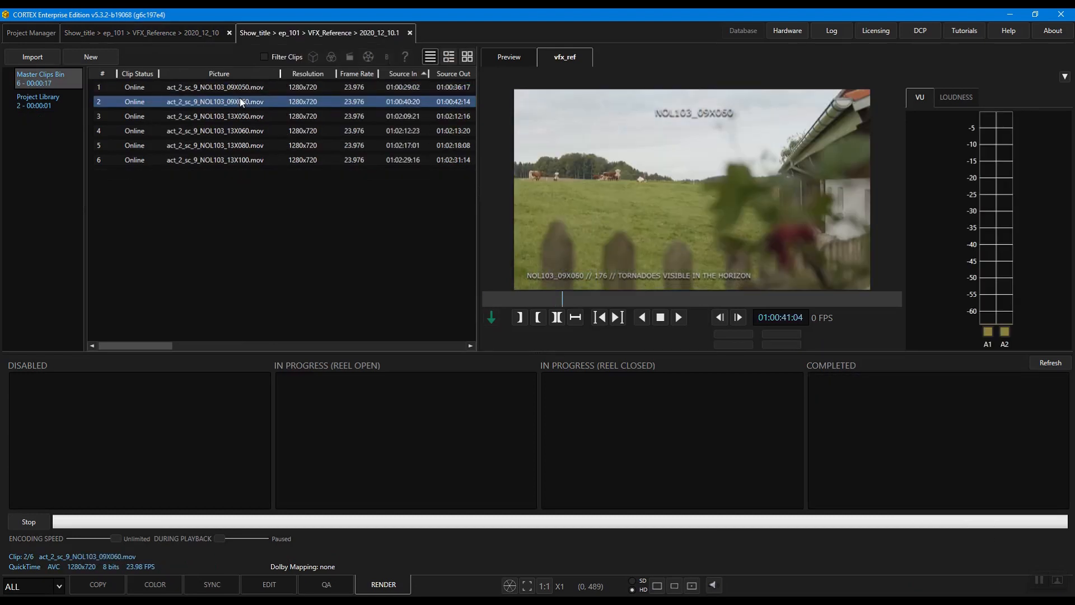
pyautogui.click(240, 118)
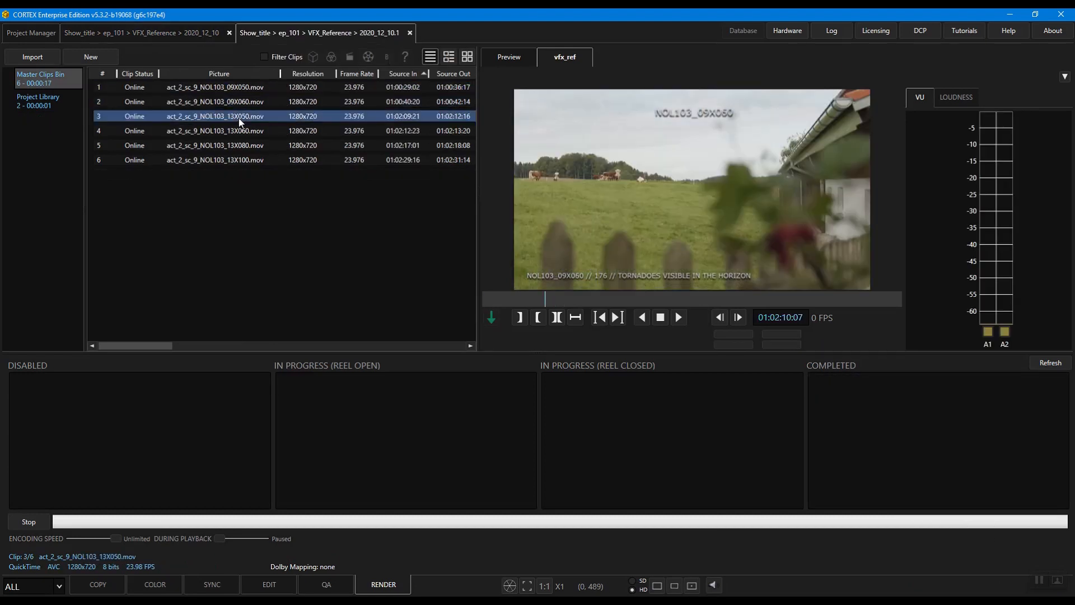
pyautogui.click(240, 133)
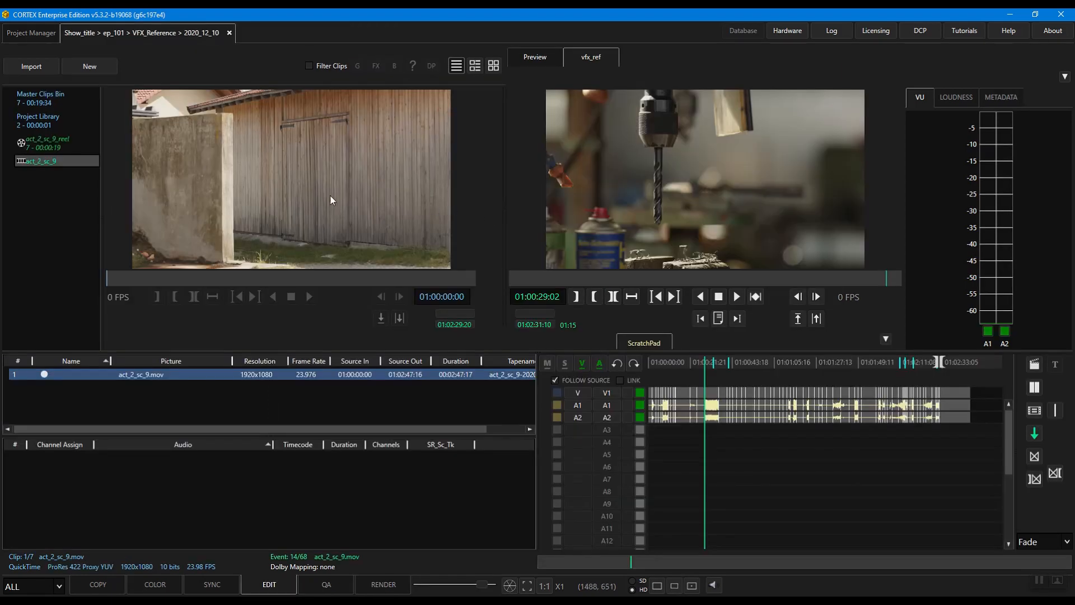
# Export only the QC Comments PDF report for the act_2_sc_9 composition to D:\source_media\vfx_ref_pull
pyautogui.rightClick(72, 160)
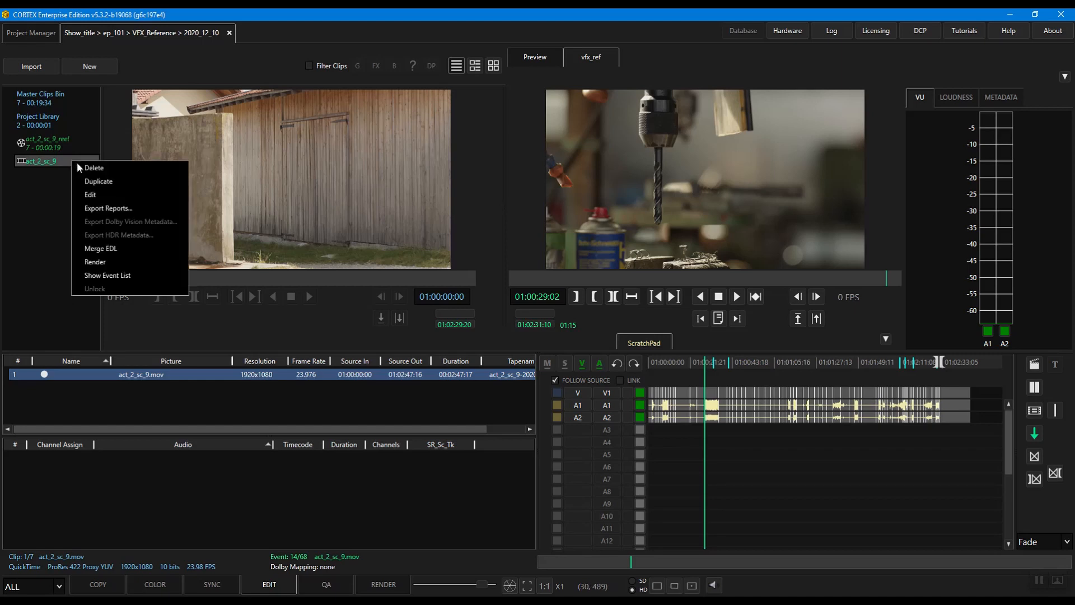
pyautogui.click(108, 208)
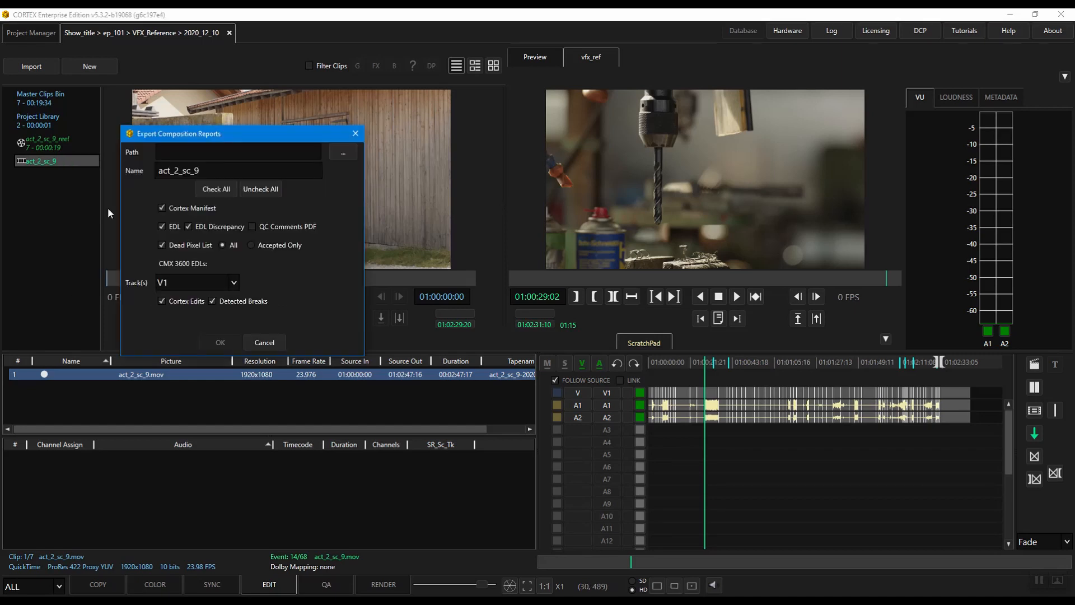
pyautogui.click(250, 188)
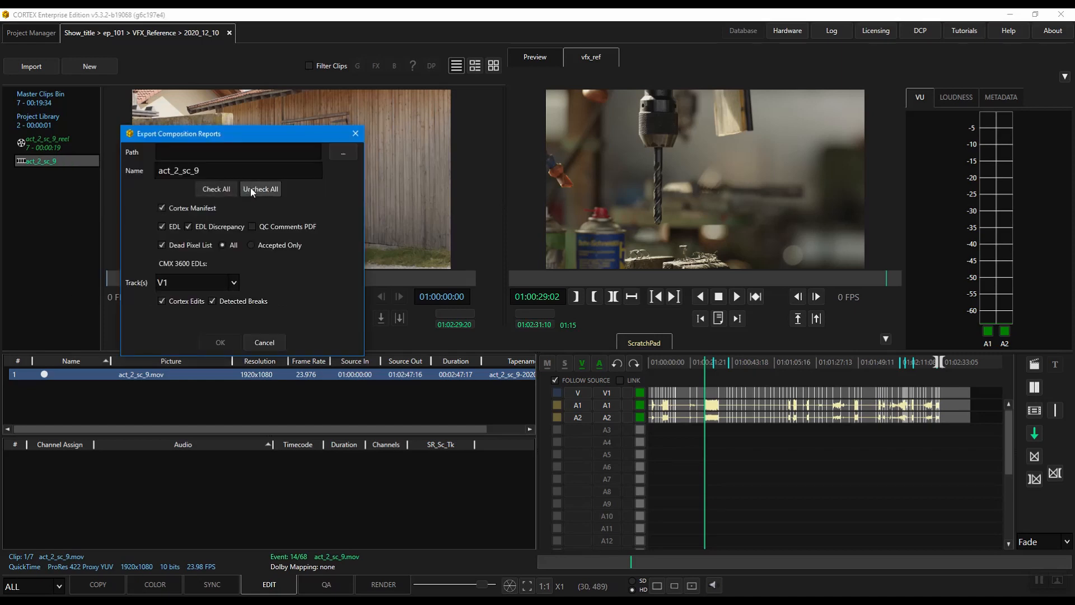
pyautogui.click(256, 226)
pyautogui.click(337, 155)
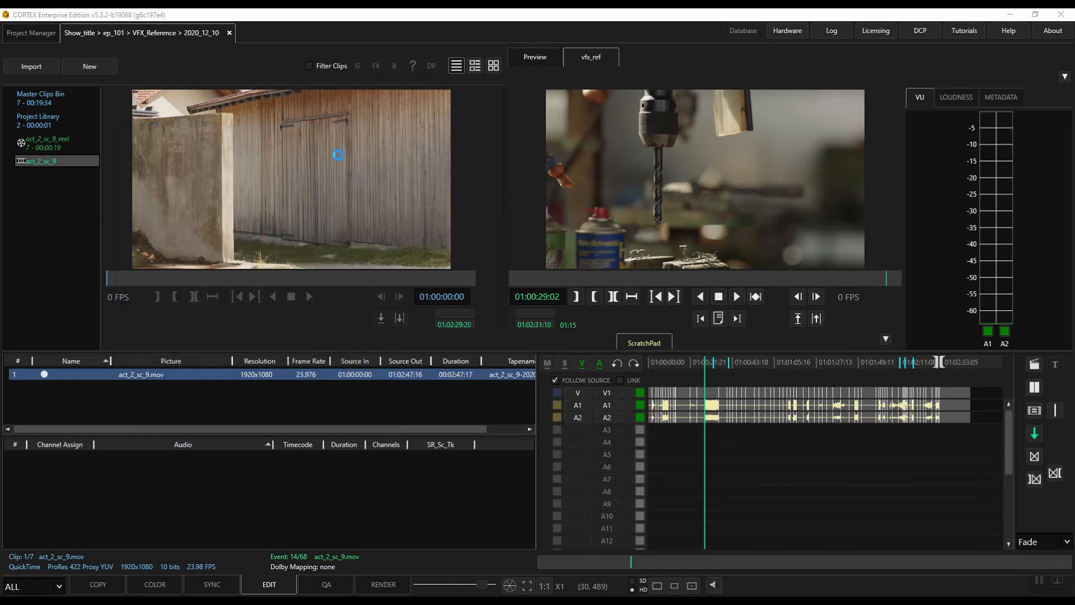
pyautogui.click(441, 308)
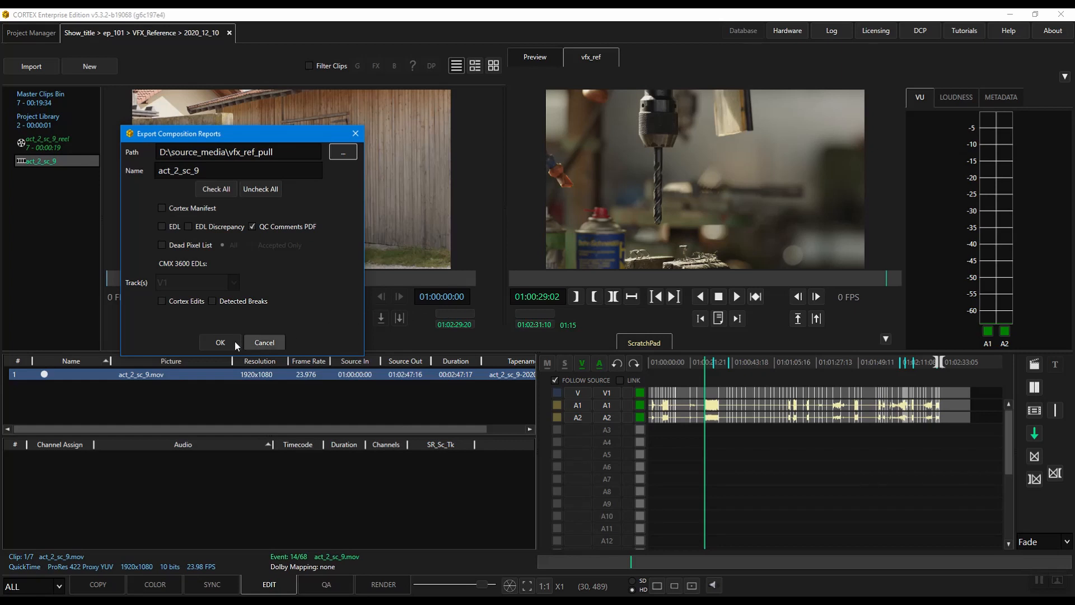
pyautogui.click(224, 343)
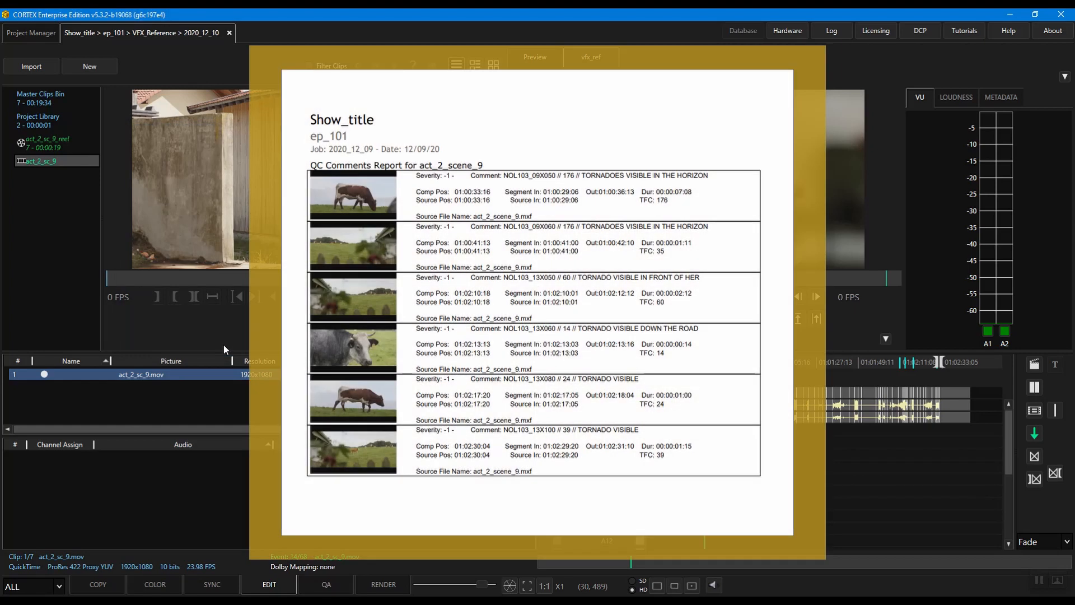